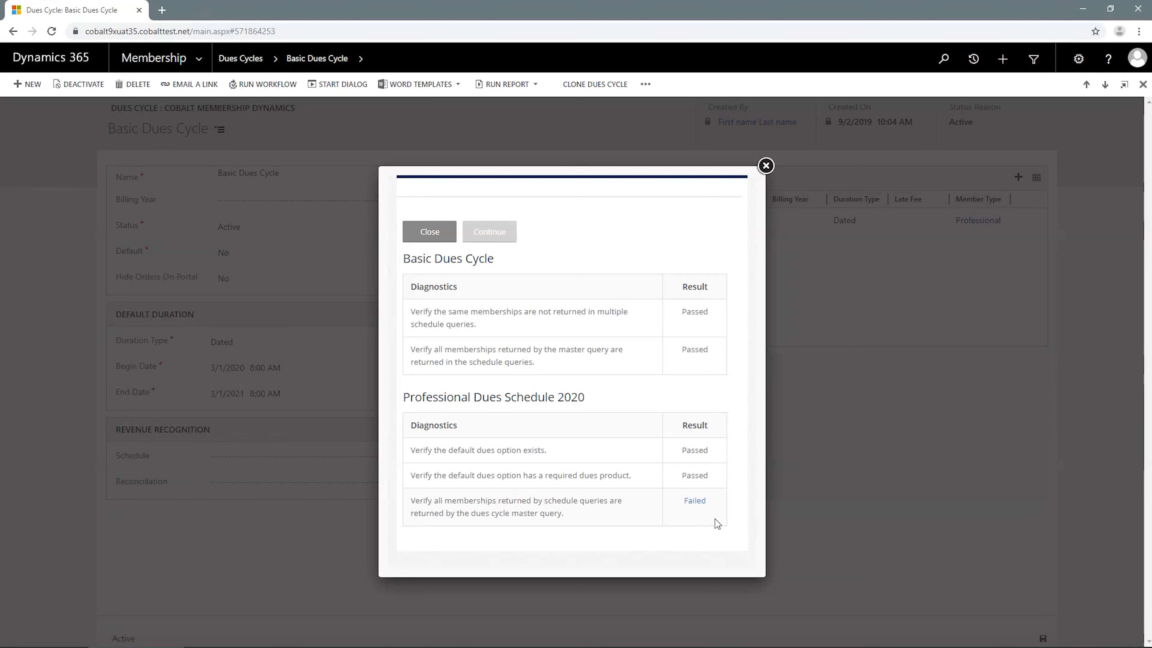
- Open the report for the failed Professional Dues Schedule 2020 diagnostic, review the listed memberships, and close the diagnostics dialog
{"action": "left_click", "coordinate": [698, 503]}
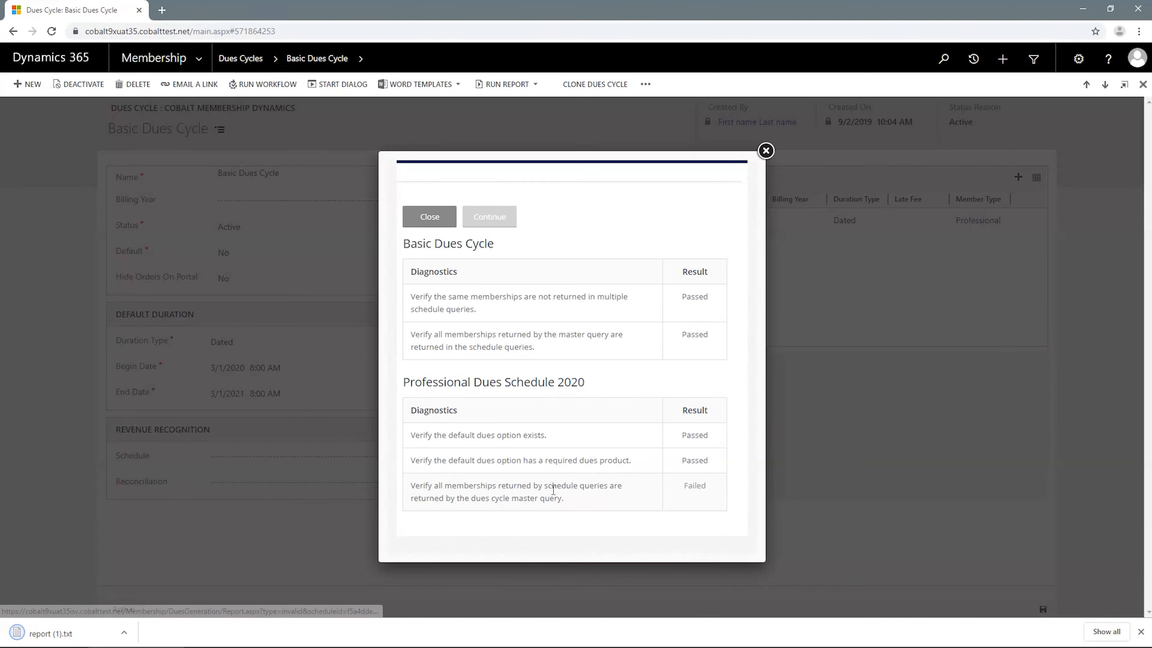
{"action": "left_click", "coordinate": [79, 640]}
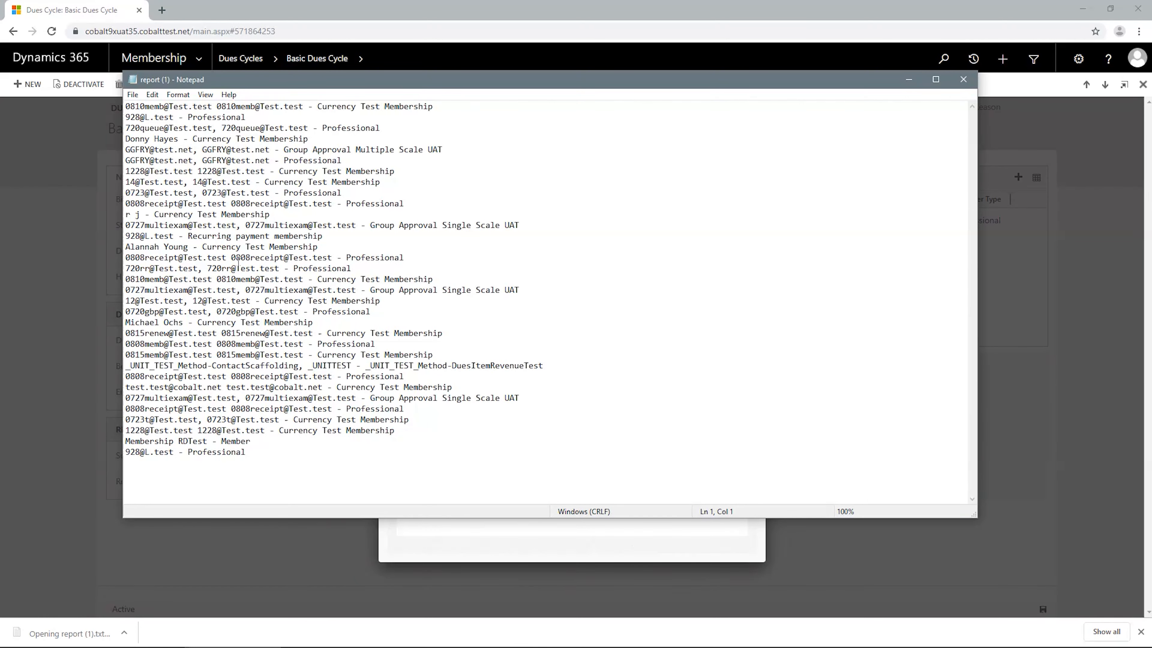
{"action": "left_click", "coordinate": [908, 80]}
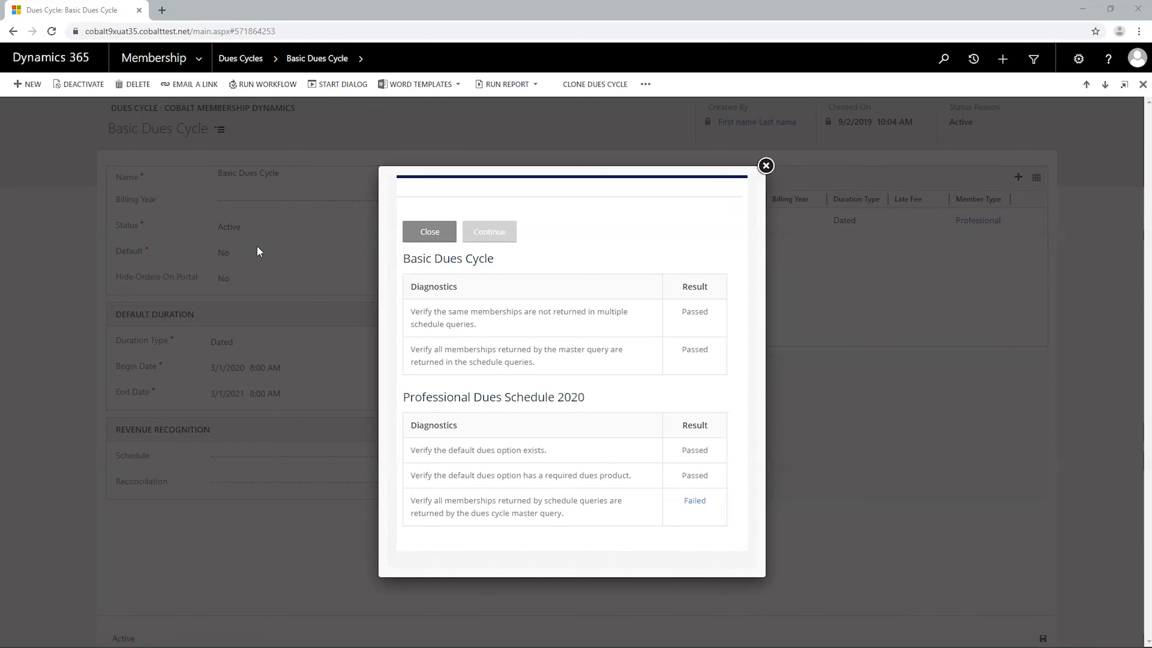
{"action": "left_click", "coordinate": [427, 231]}
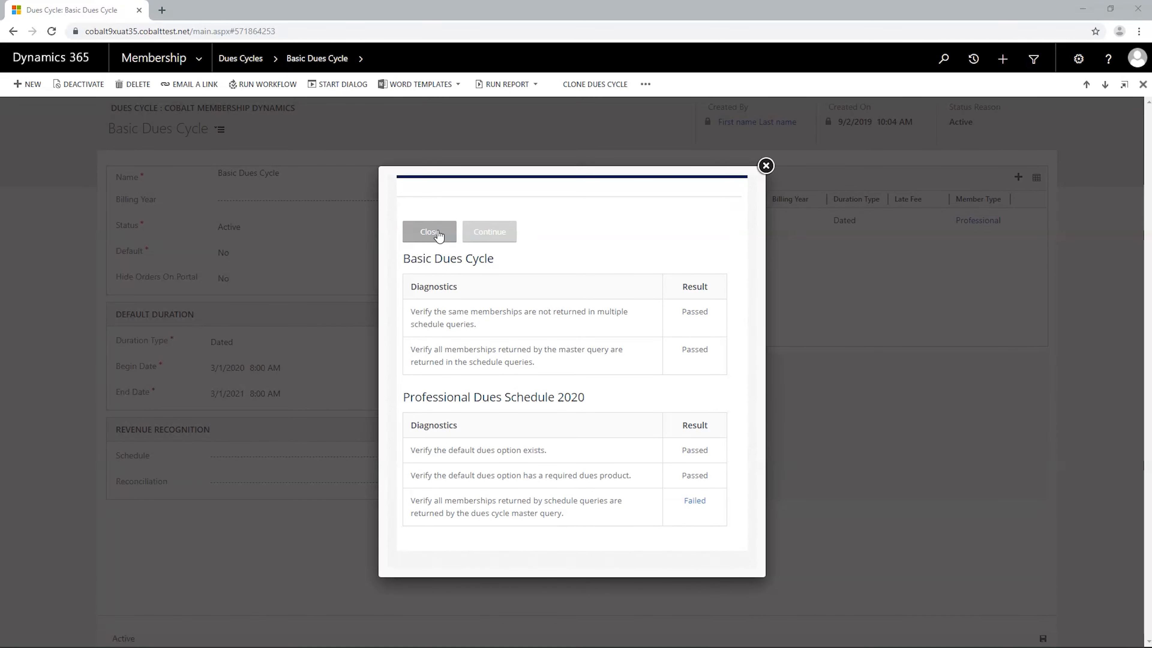
{"action": "left_click", "coordinate": [545, 393]}
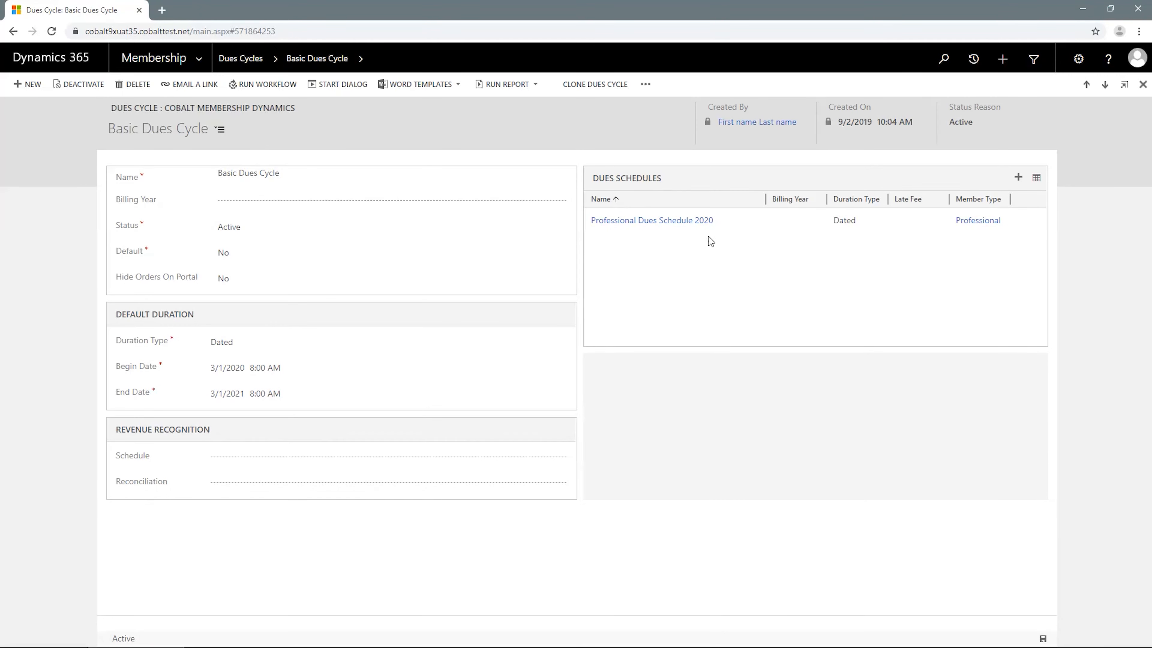
- Open Professional Dues Schedule 2020 in a new window and display its membership query
{"action": "right_click", "coordinate": [740, 226]}
{"action": "left_click", "coordinate": [762, 247]}
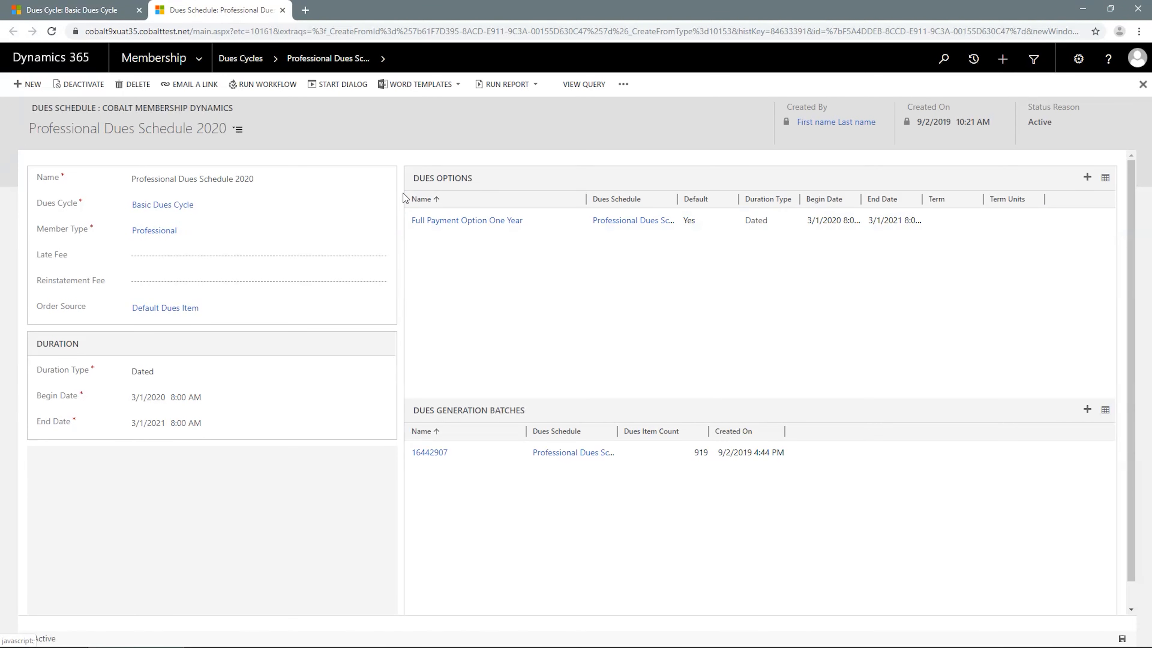
{"action": "left_click", "coordinate": [582, 82]}
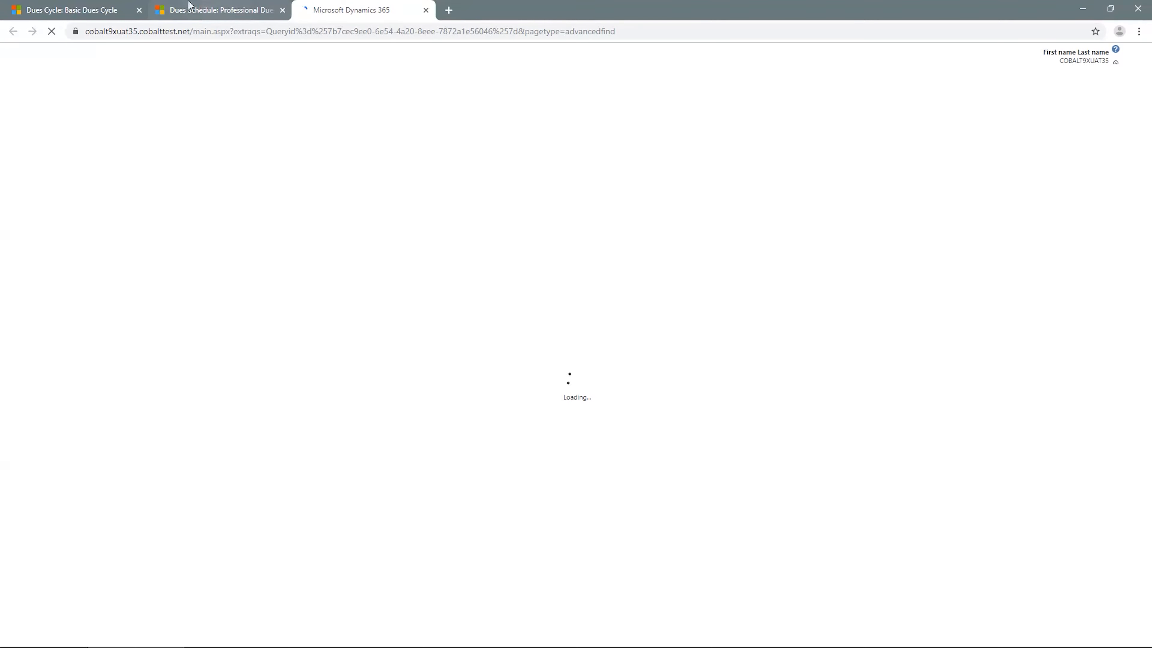
- Return to Basic Dues Cycle, open its master query, and show the query's detailed conditions
{"action": "left_click", "coordinate": [112, 5]}
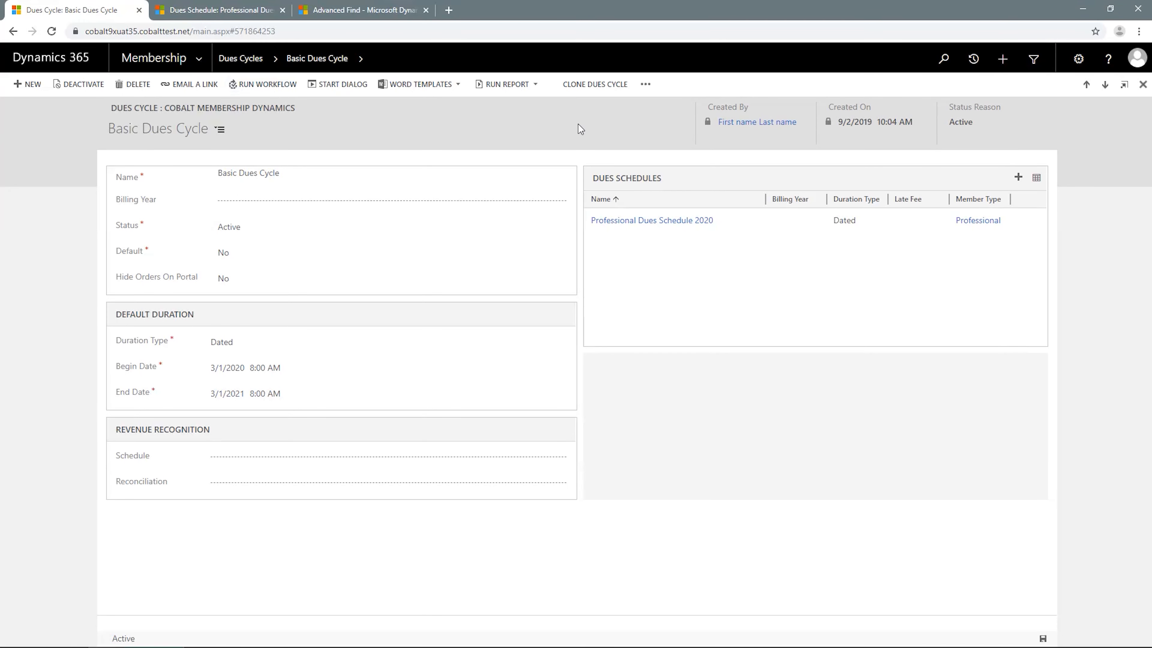
{"action": "left_click", "coordinate": [640, 86]}
{"action": "left_click", "coordinate": [664, 122]}
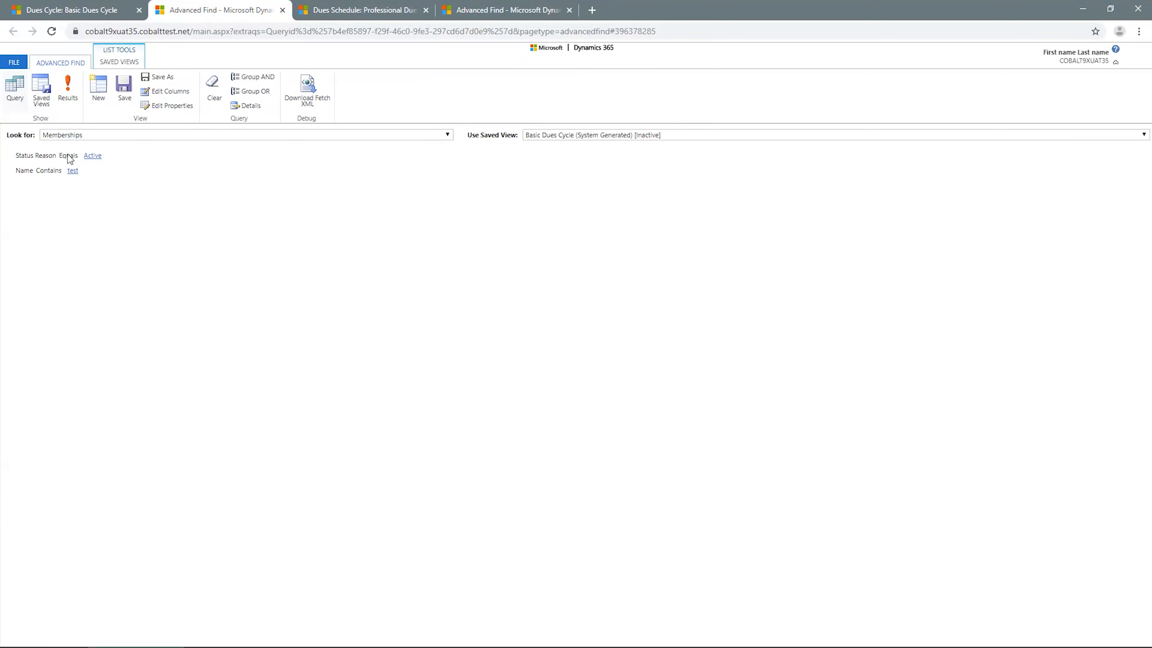
{"action": "left_click", "coordinate": [249, 107]}
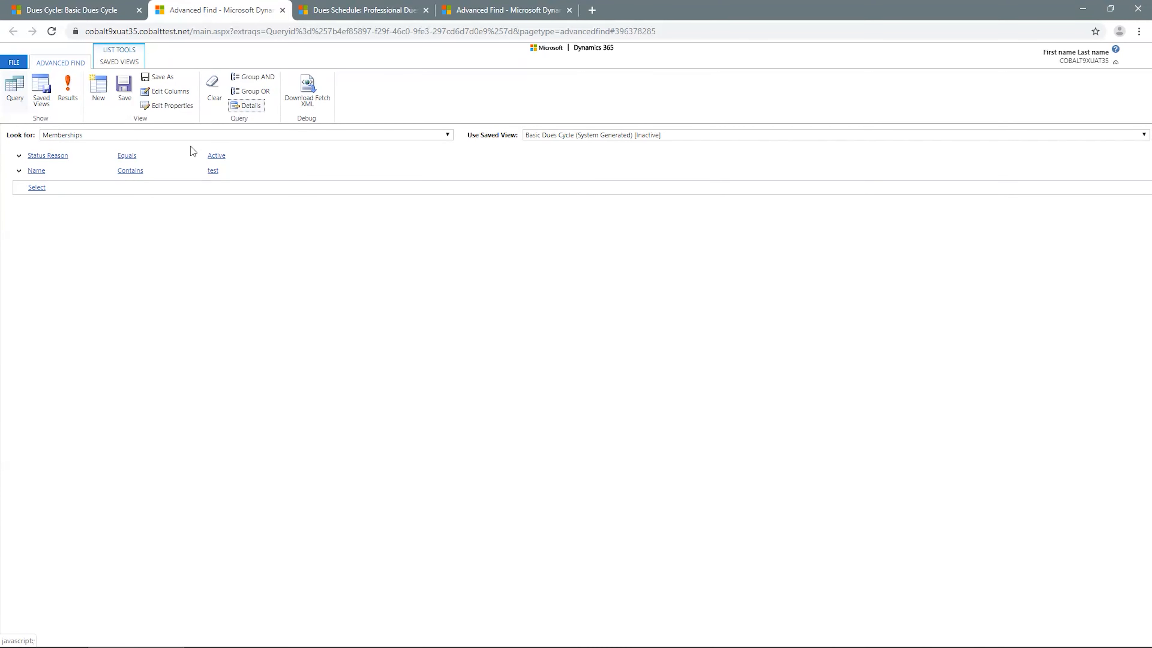
- In the Professional Dues Schedule 2020 query, replace the Status condition with Status Reason Equals Active
{"action": "left_click", "coordinate": [467, 7]}
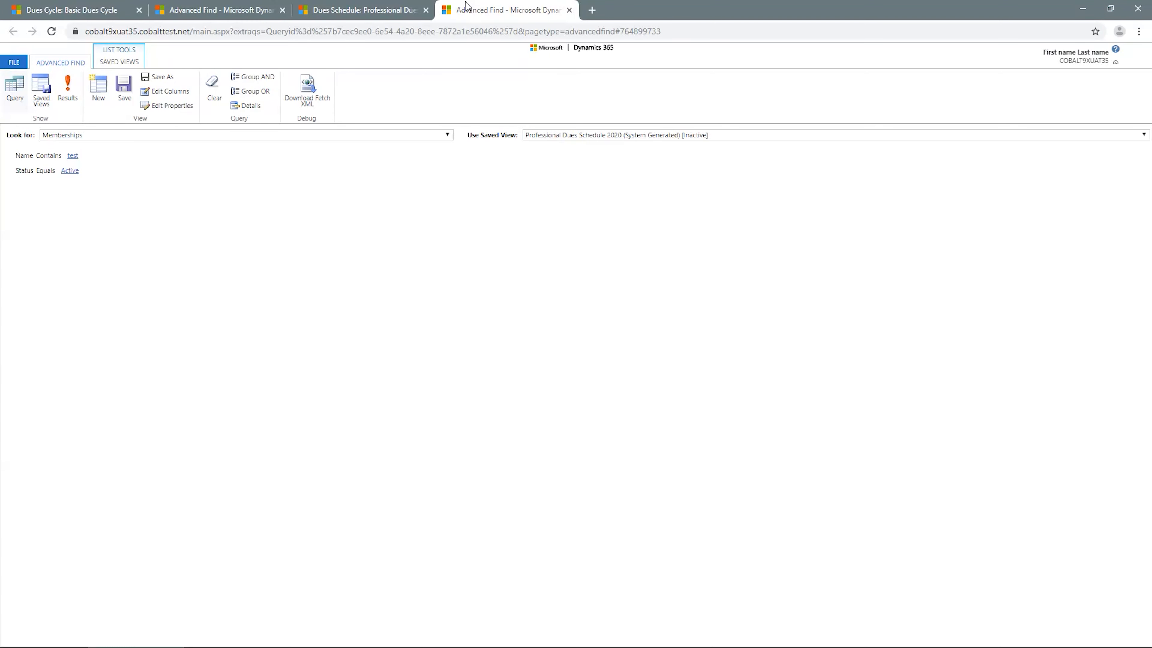
{"action": "left_click", "coordinate": [249, 108]}
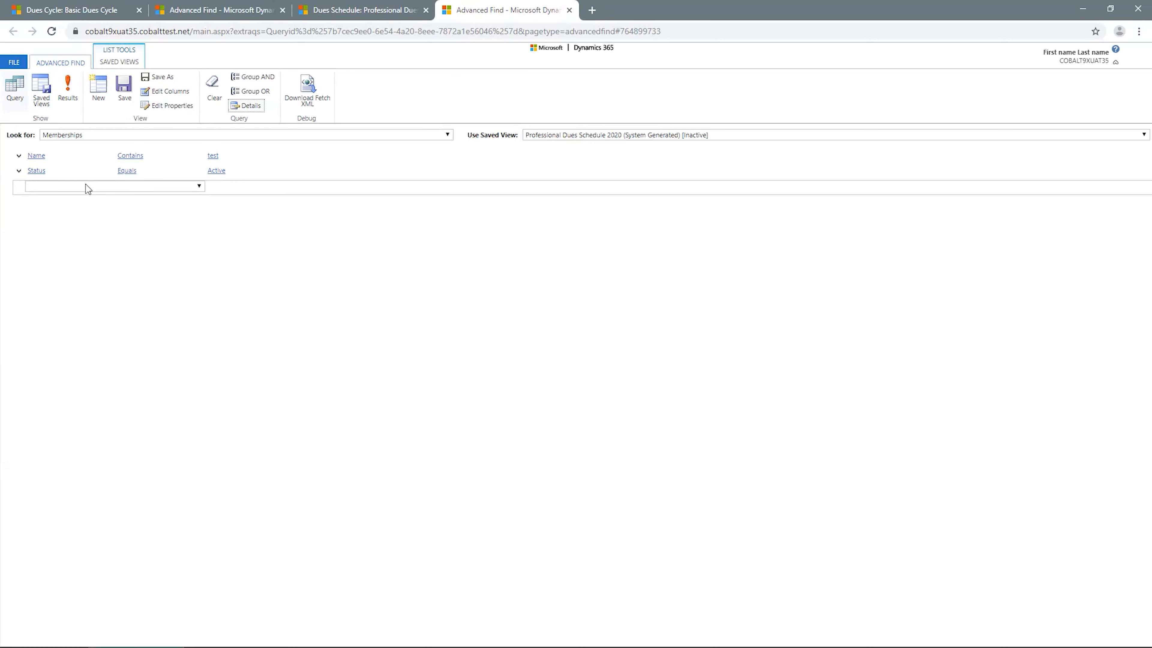
{"action": "left_click", "coordinate": [83, 171]}
{"action": "key", "text": "Down"}
{"action": "key", "text": "Return"}
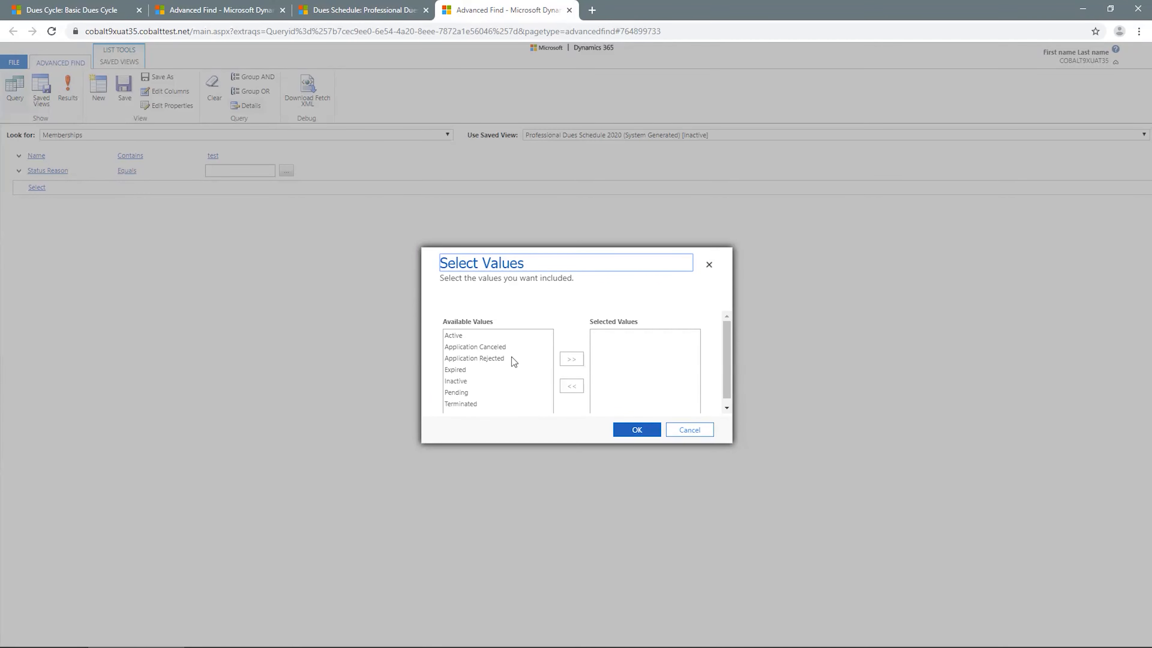
{"action": "double_click", "coordinate": [525, 337]}
{"action": "left_click", "coordinate": [649, 433]}
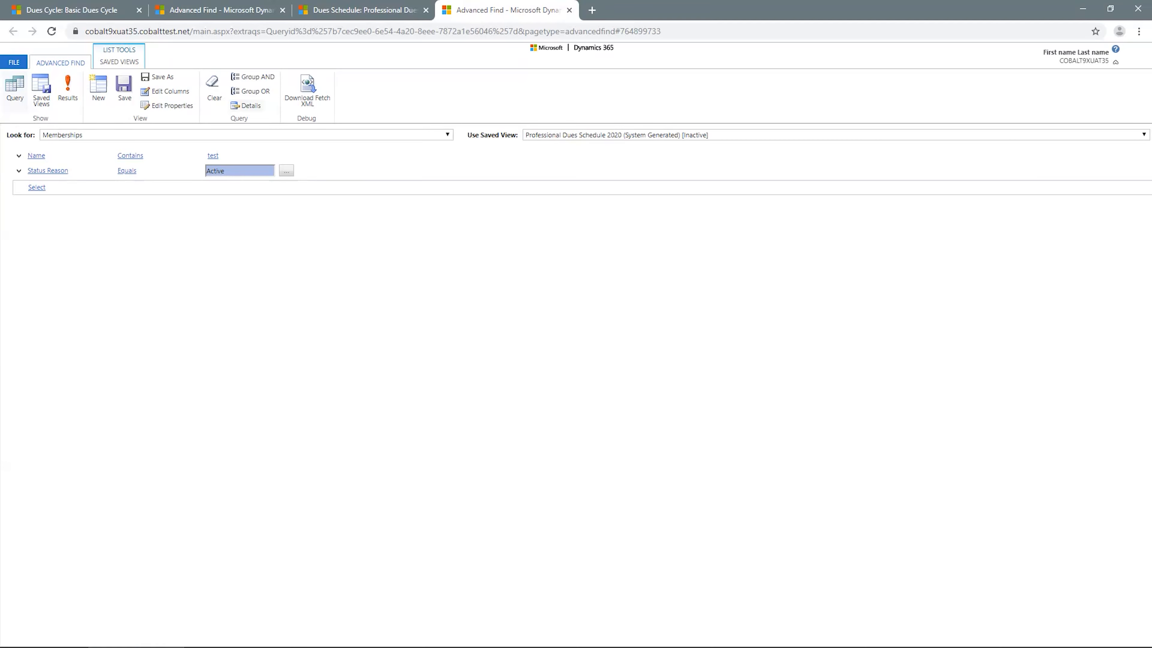
- Switch to Notepad to review the membership list in report (1) again, and close the report
{"action": "left_click_drag", "start_coordinate": [0, 113], "coordinate": [817, 52]}
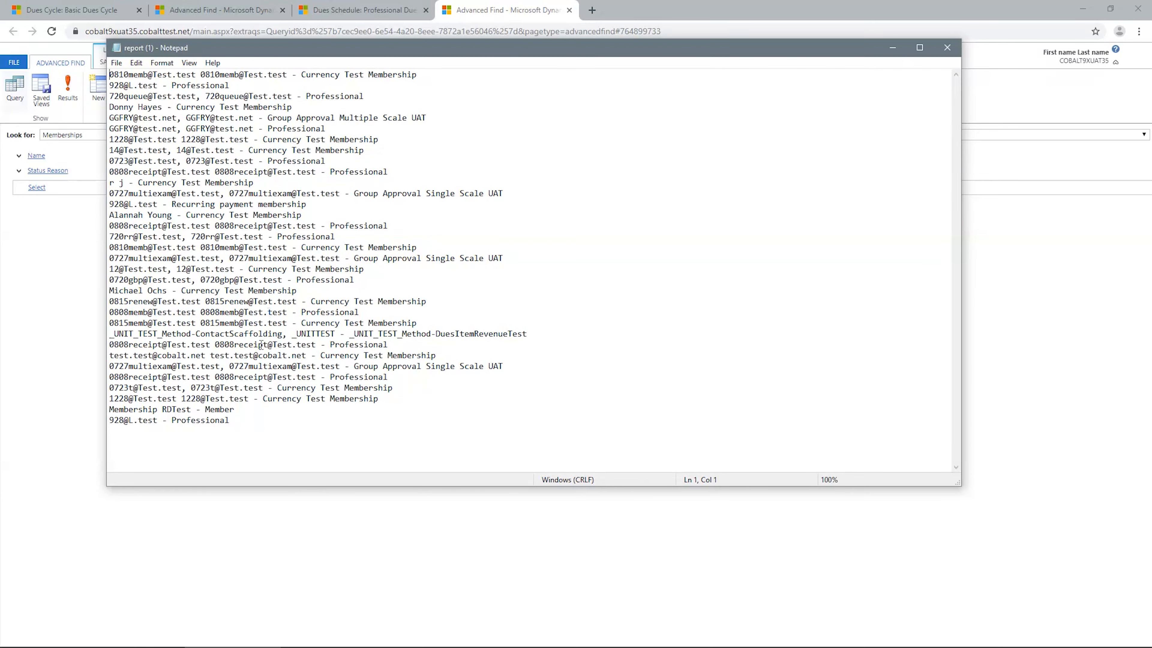
{"action": "left_click", "coordinate": [947, 47]}
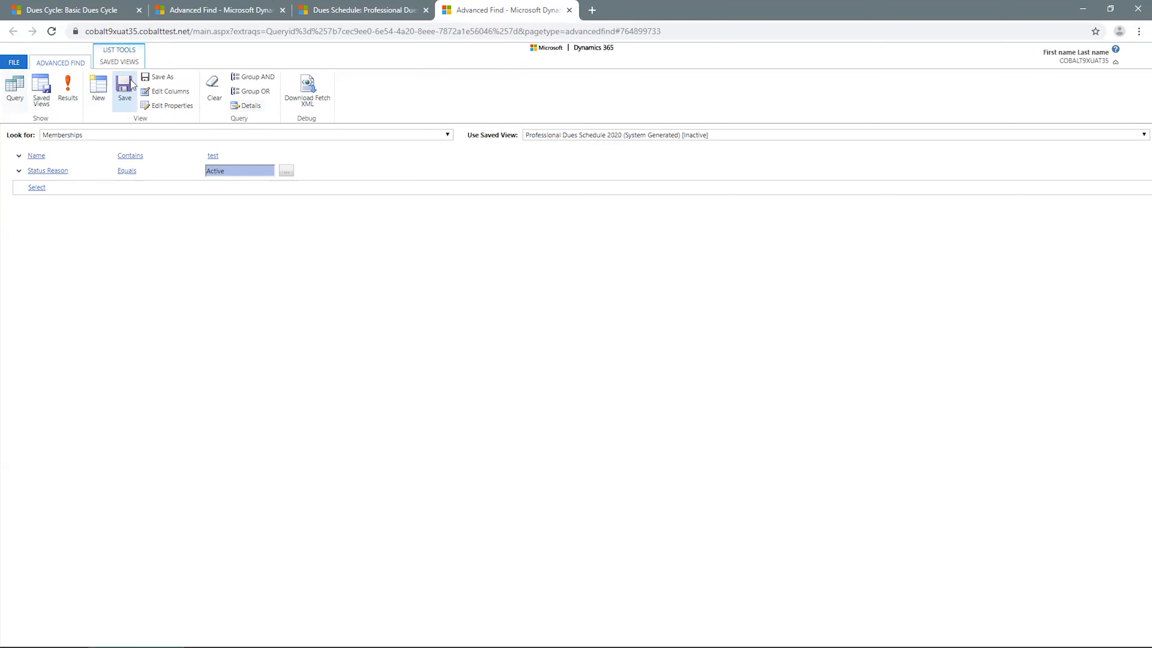
- Rerun the diagnostics from Basic Dues Cycle, generate dues for Professional Dues Schedule 2020, and close the dialog
{"action": "left_click", "coordinate": [109, 10]}
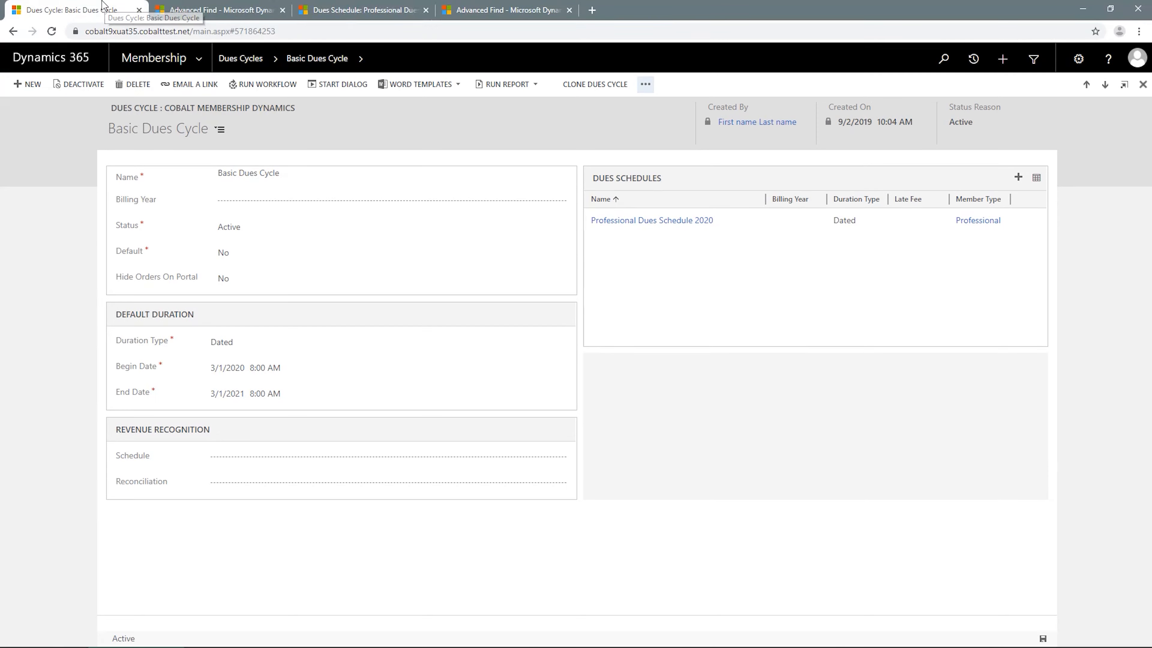
{"action": "left_click", "coordinate": [646, 83]}
{"action": "left_click", "coordinate": [658, 97]}
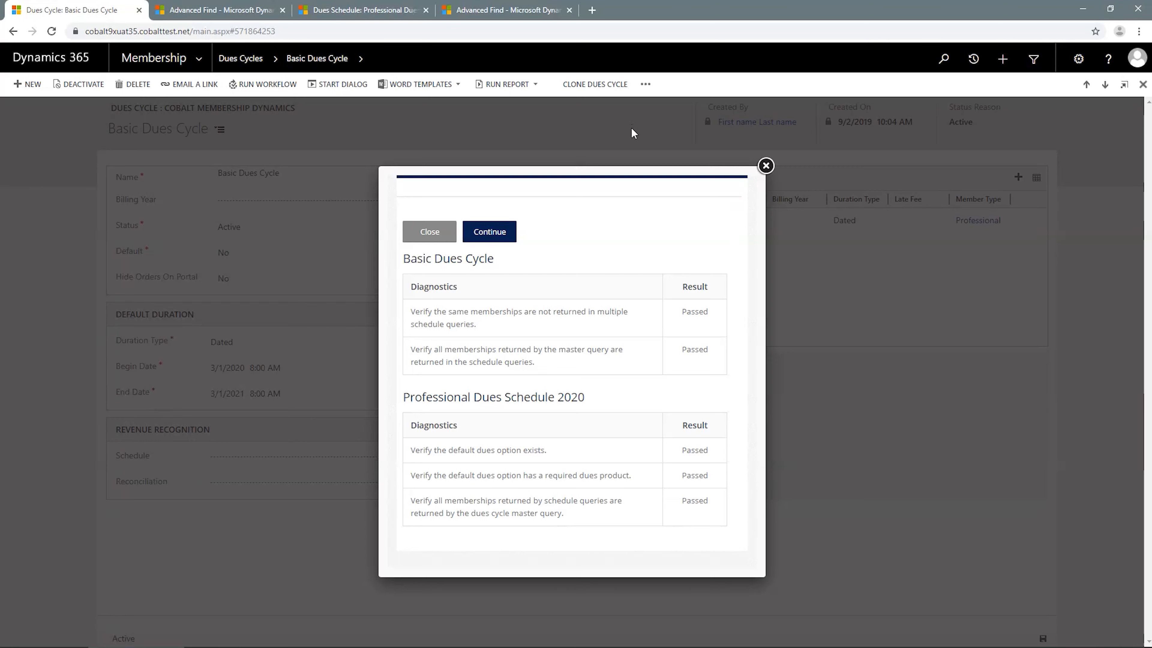
{"action": "left_click", "coordinate": [507, 240]}
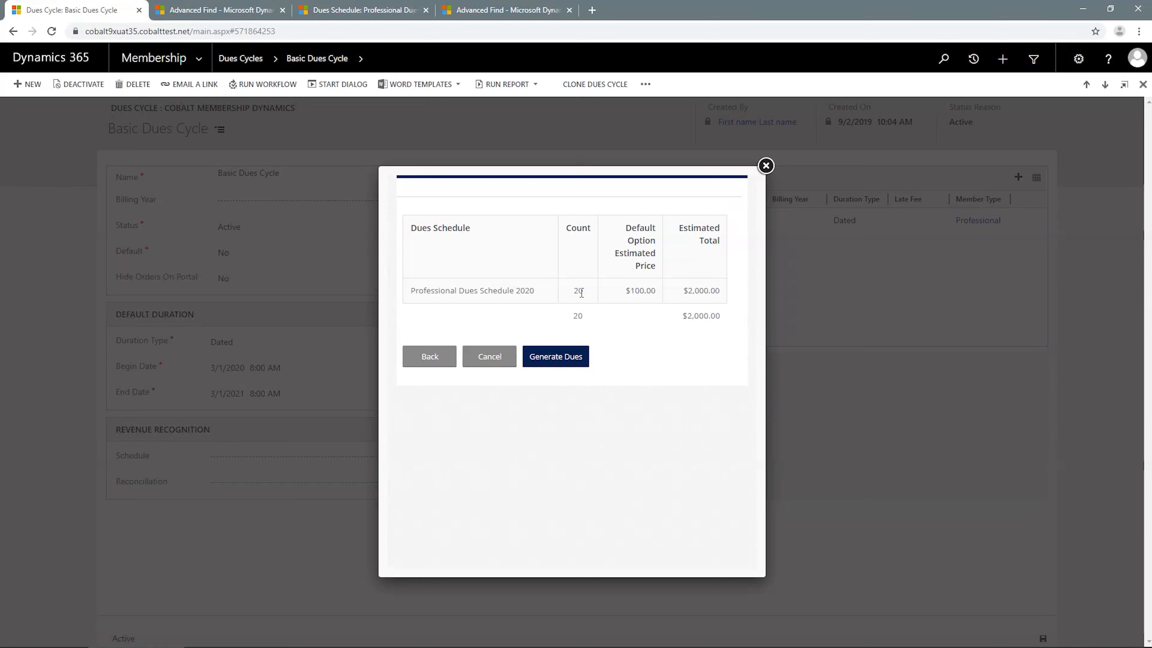
{"action": "left_click", "coordinate": [573, 360]}
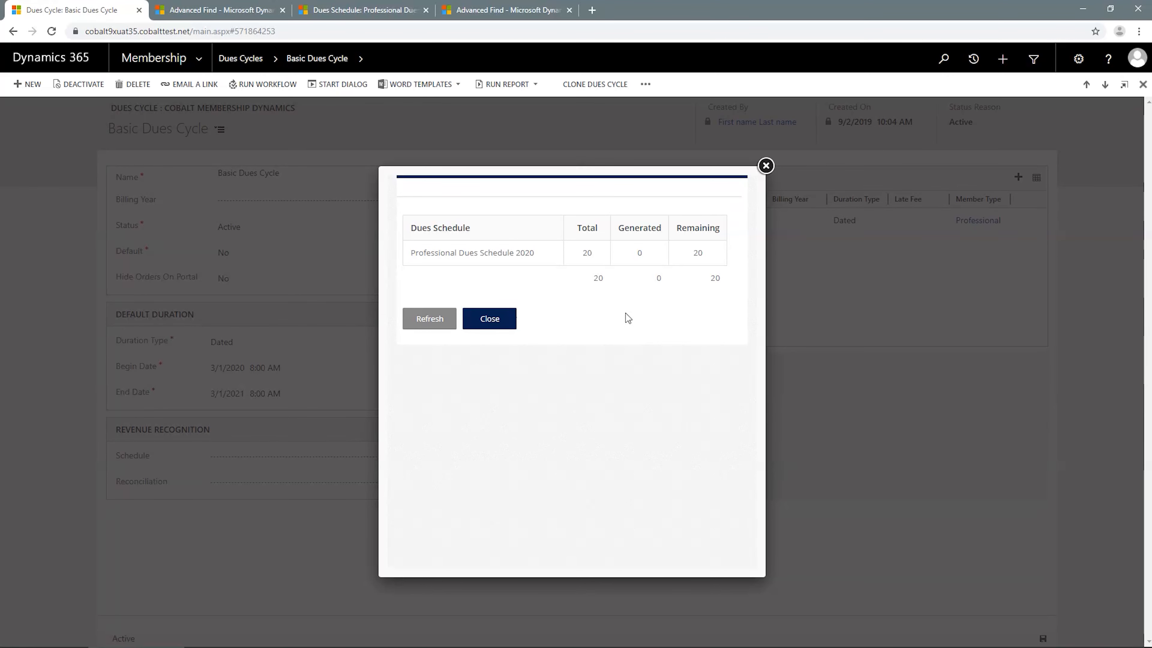
{"action": "left_click", "coordinate": [500, 324]}
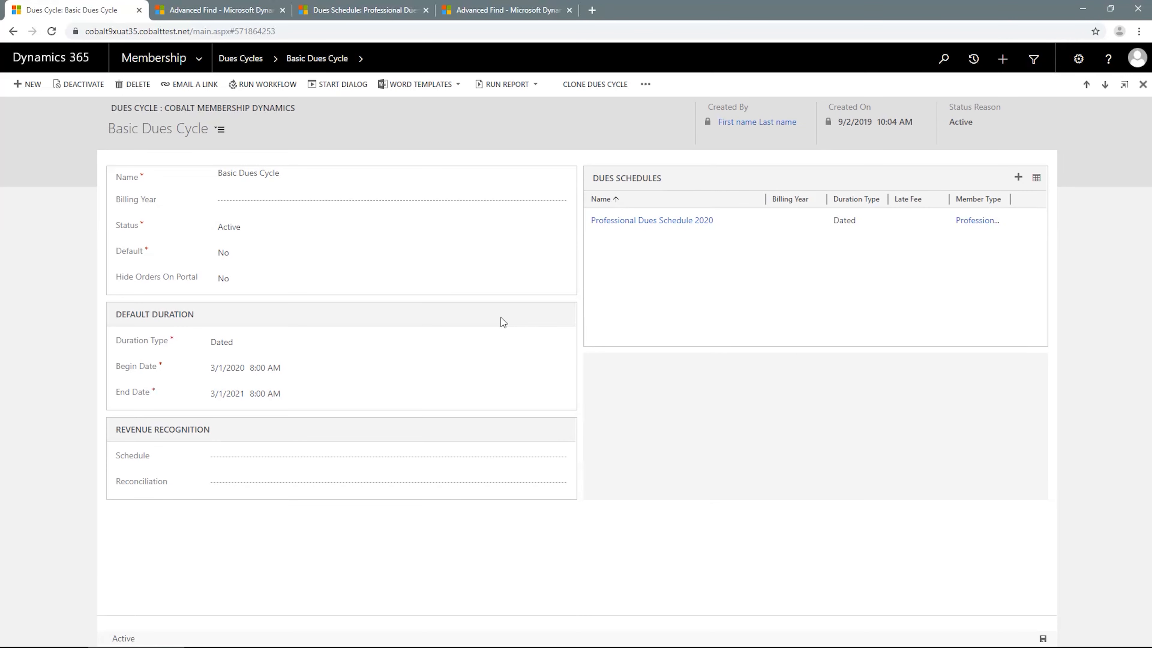
- Delete the dues generation created at 4:44 PM on 9/2/2019 from Basic Dues Cycle's dues generations
{"action": "left_click", "coordinate": [363, 55]}
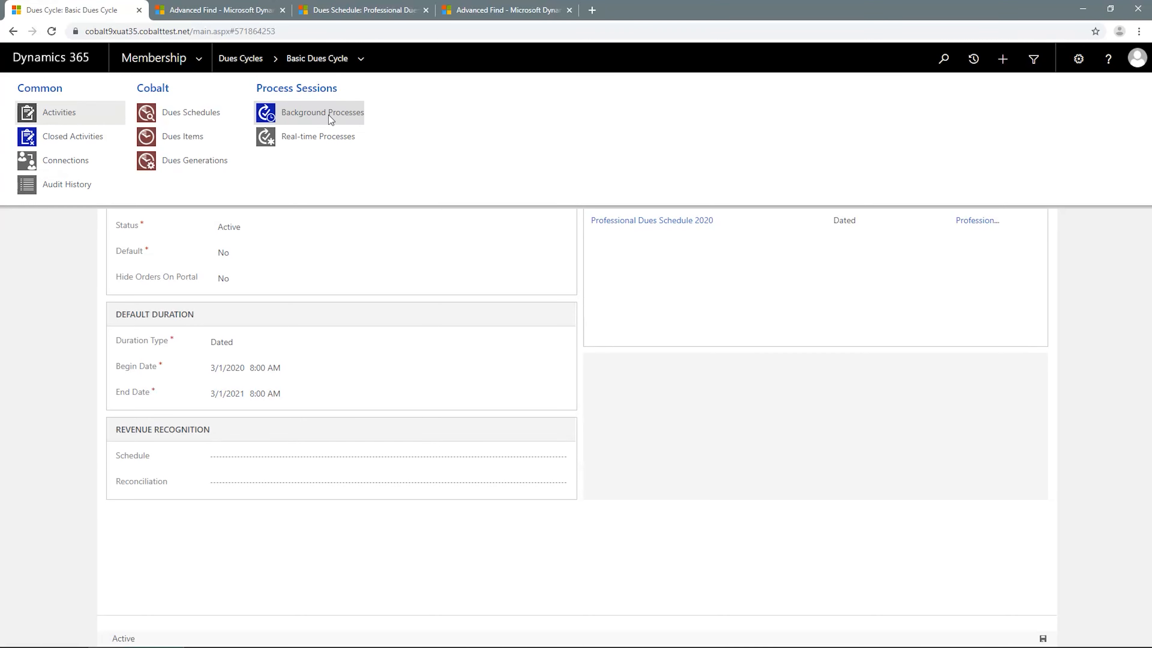
{"action": "left_click", "coordinate": [201, 163]}
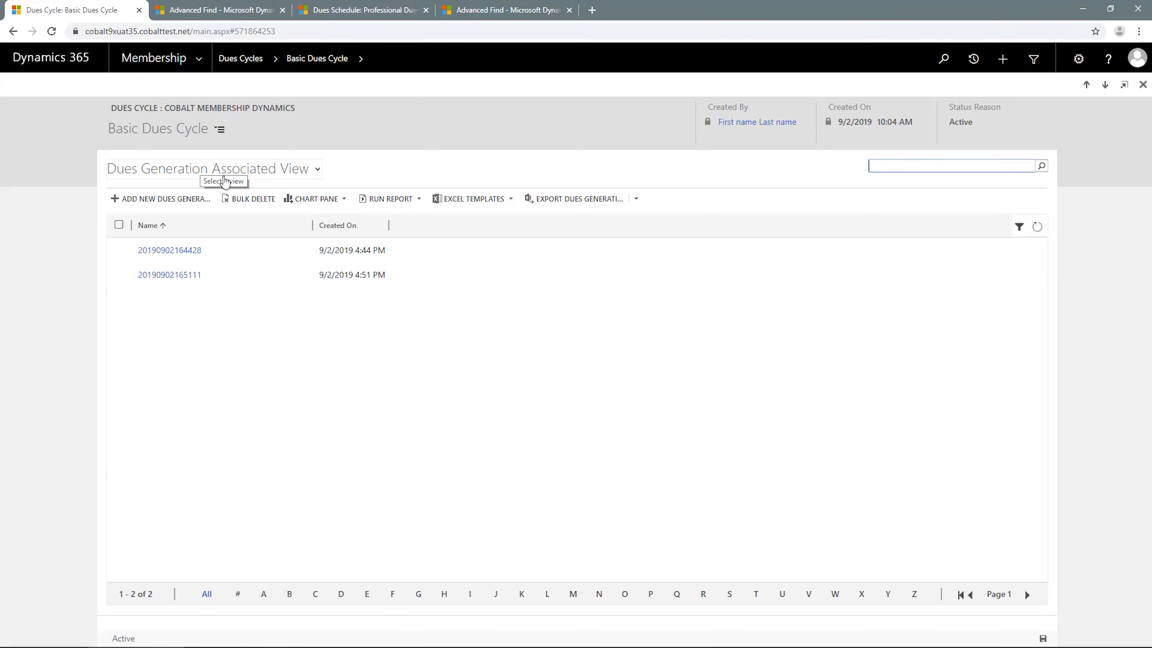
{"action": "left_click", "coordinate": [409, 254]}
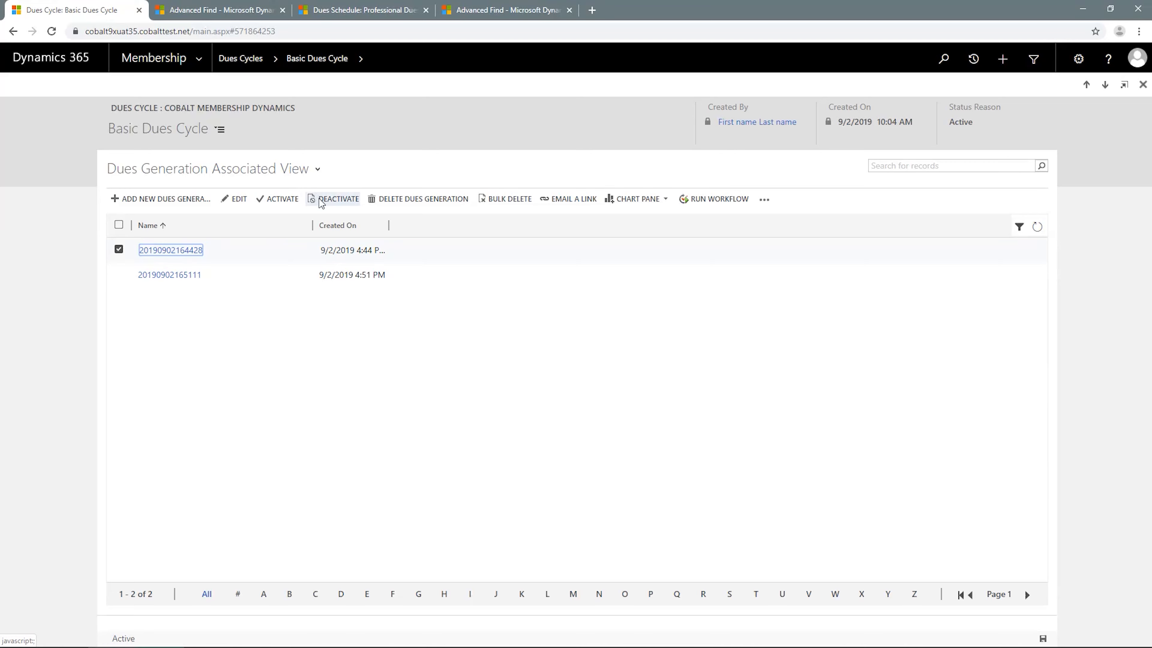
{"action": "left_click", "coordinate": [393, 199]}
{"action": "left_click", "coordinate": [649, 394]}
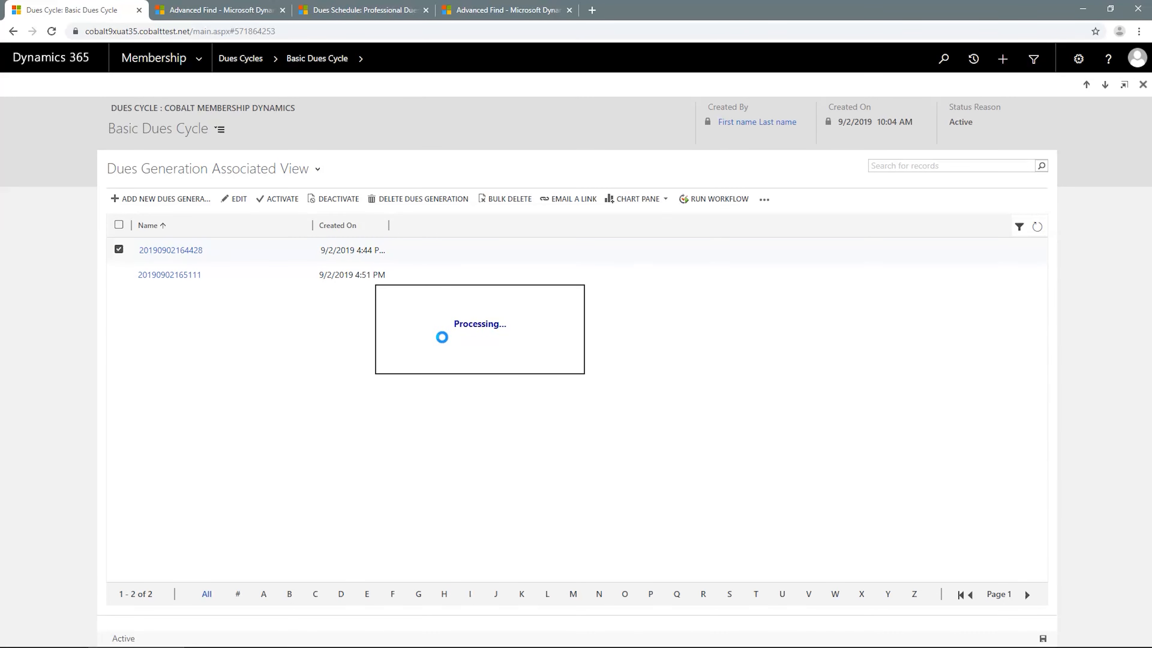
- Open the dues generation created at 4:51 PM on 9/2/2019 and open its batch in a new window
{"action": "left_click", "coordinate": [278, 253]}
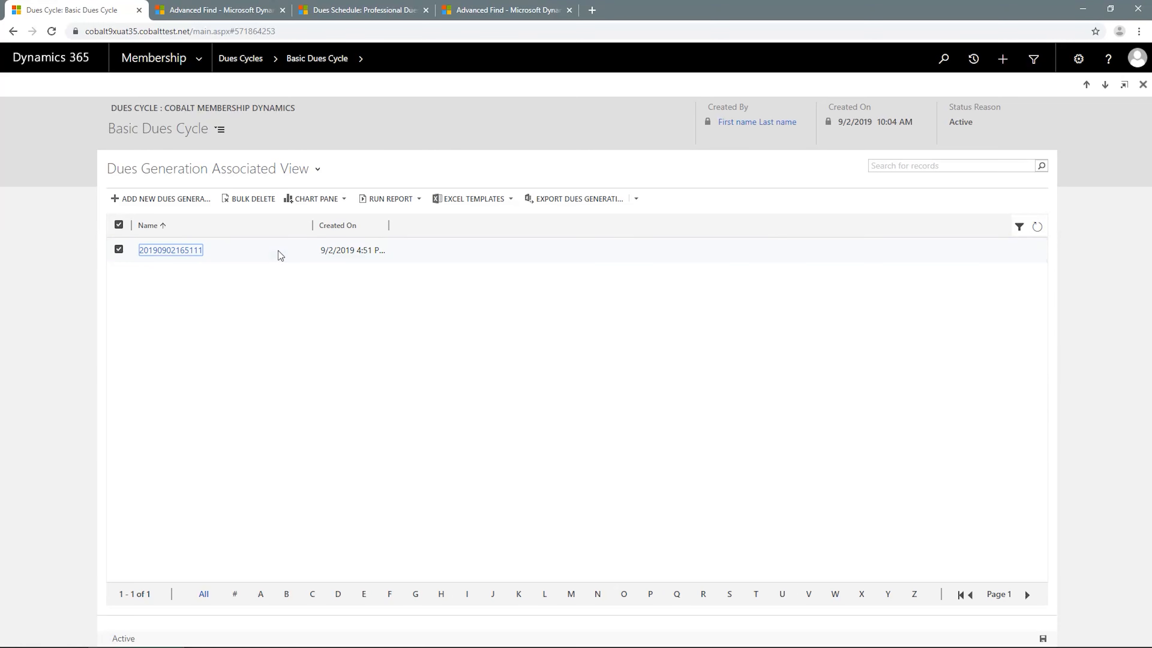
{"action": "double_click", "coordinate": [281, 256]}
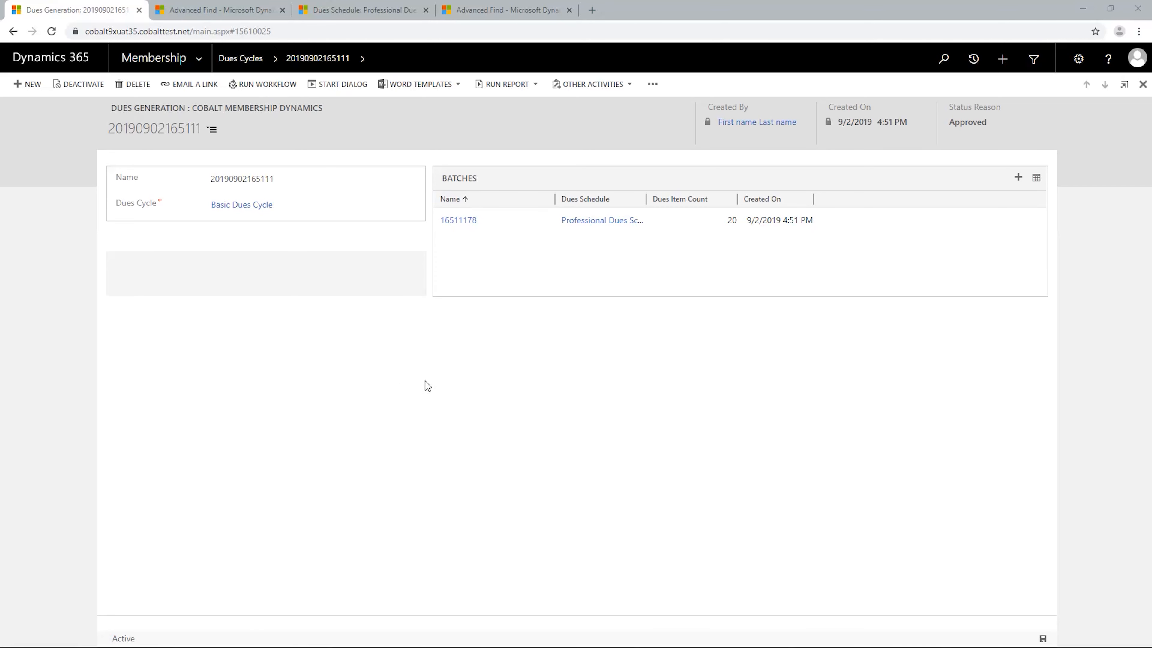
{"action": "right_click", "coordinate": [511, 222]}
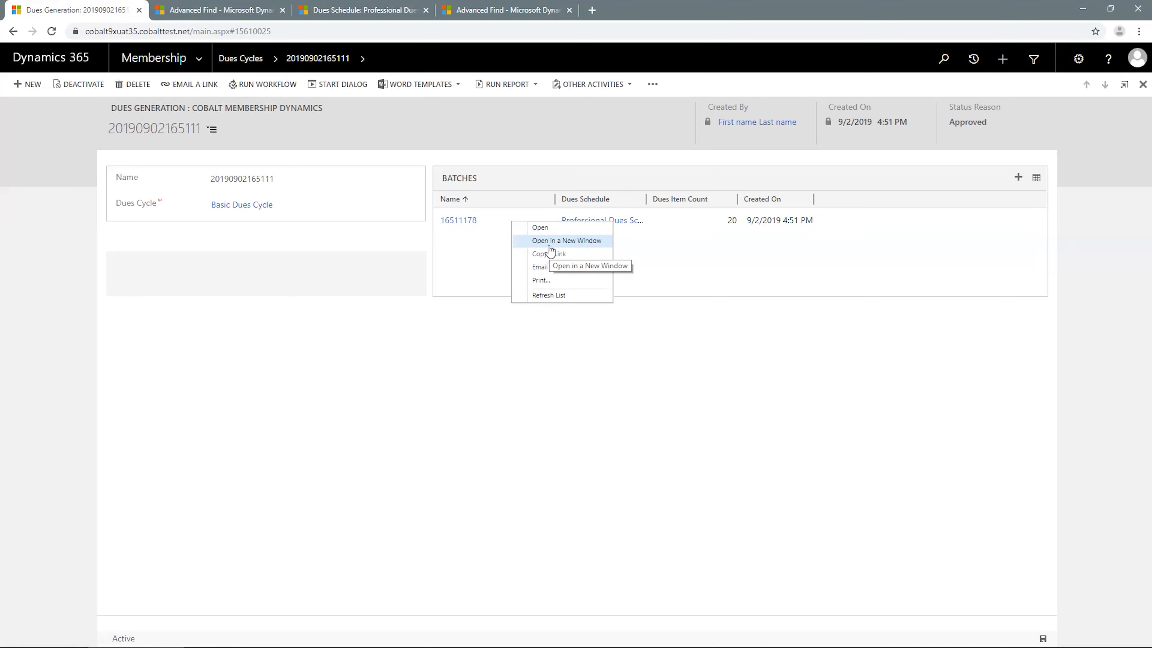
{"action": "left_click", "coordinate": [549, 244]}
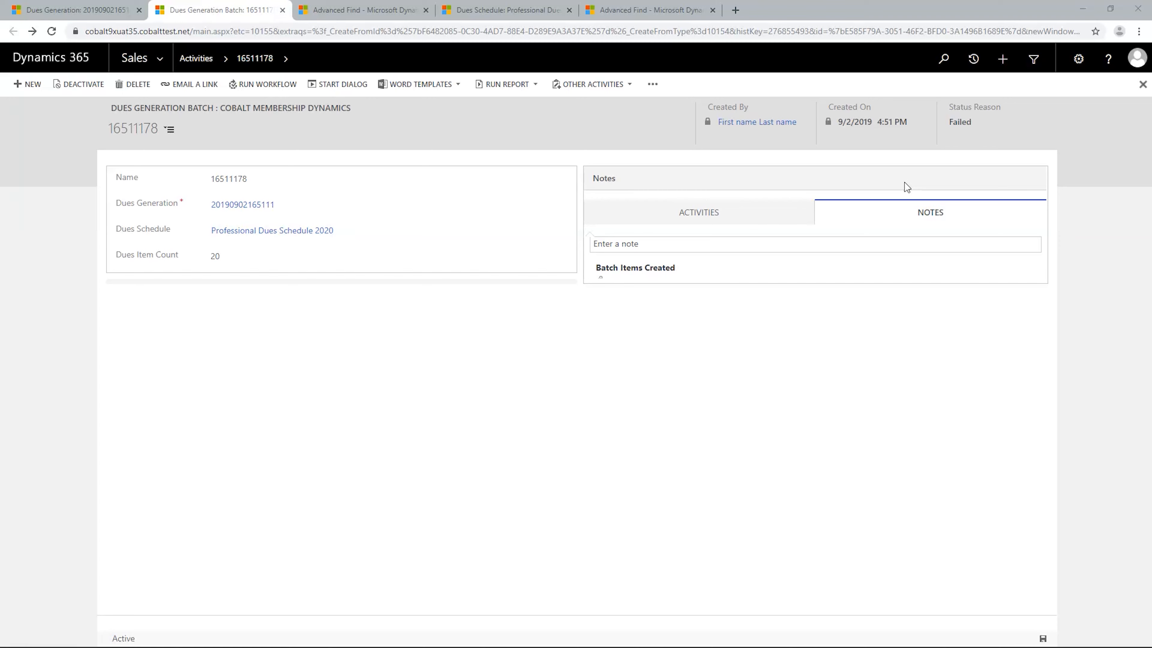
- Open the batch's Generate Batch Dues process log and examine the Process Log 2 entries for failed dues item creations
{"action": "left_click", "coordinate": [720, 217]}
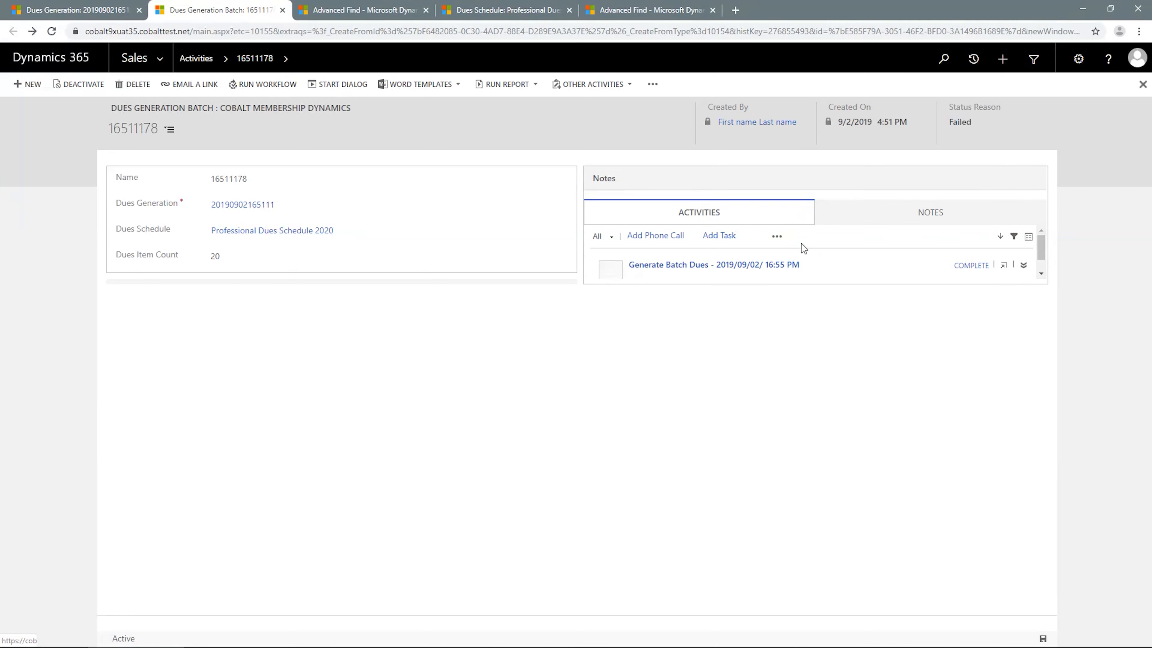
{"action": "left_click", "coordinate": [1003, 266]}
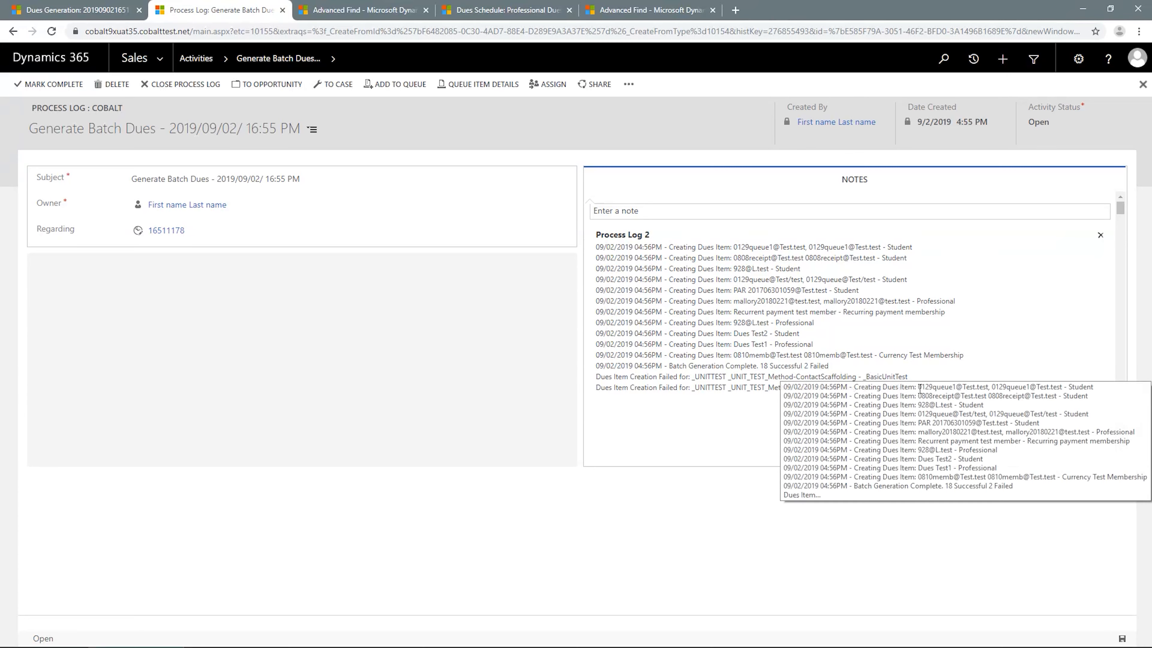
{"action": "left_click", "coordinate": [838, 403]}
{"action": "left_click_drag", "start_coordinate": [836, 399], "coordinate": [594, 383]}
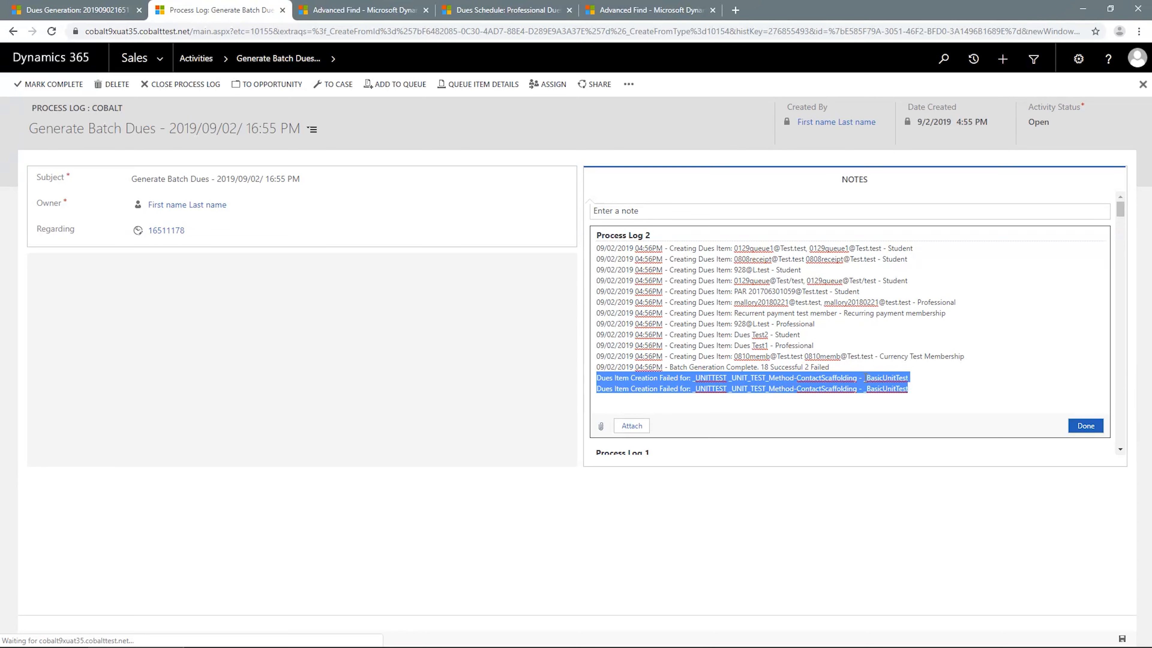
{"action": "left_click", "coordinate": [861, 404]}
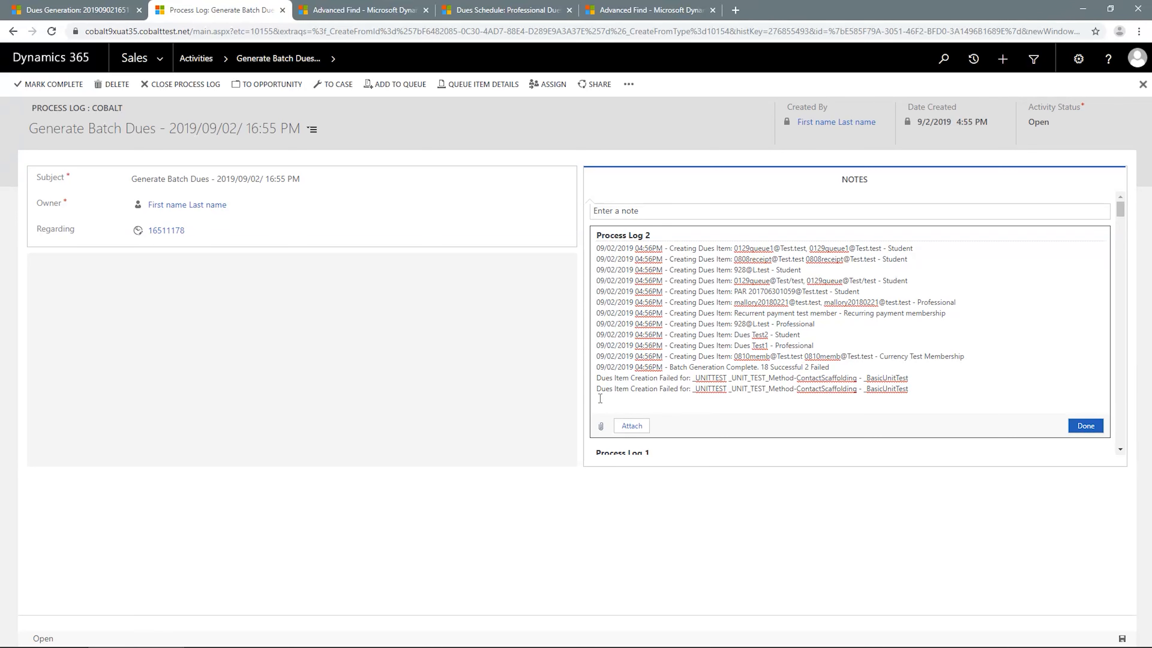
- Return to Basic Dues Cycle from the dues generation and review the cycle's associated dues items
{"action": "left_click", "coordinate": [96, 6]}
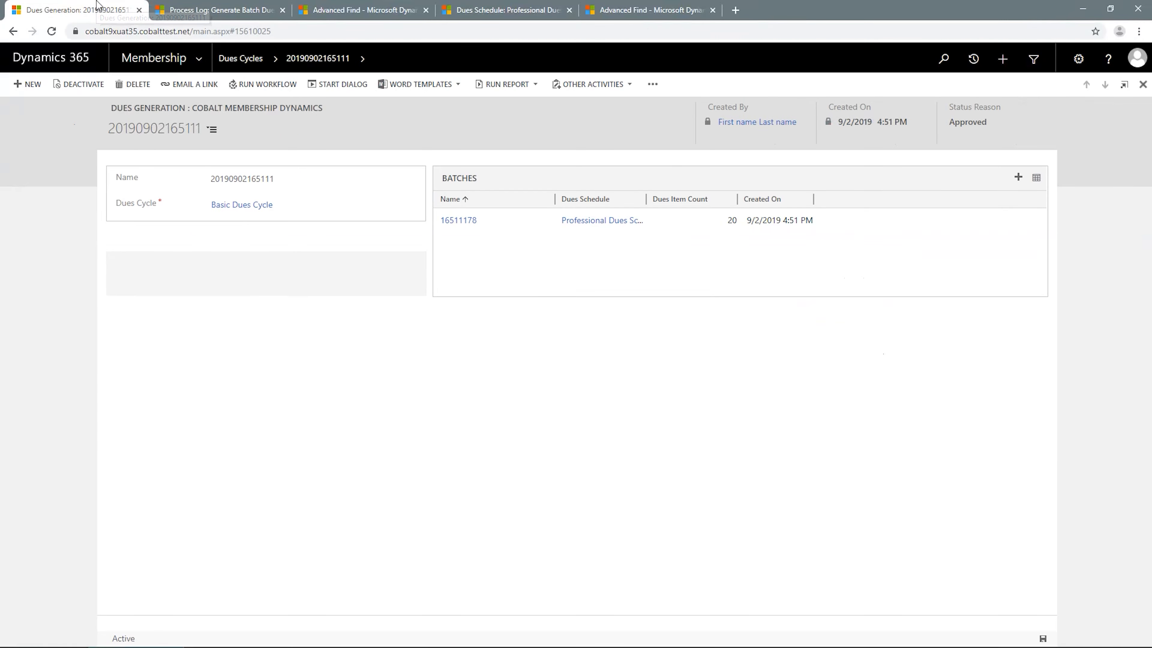
{"action": "left_click", "coordinate": [236, 205]}
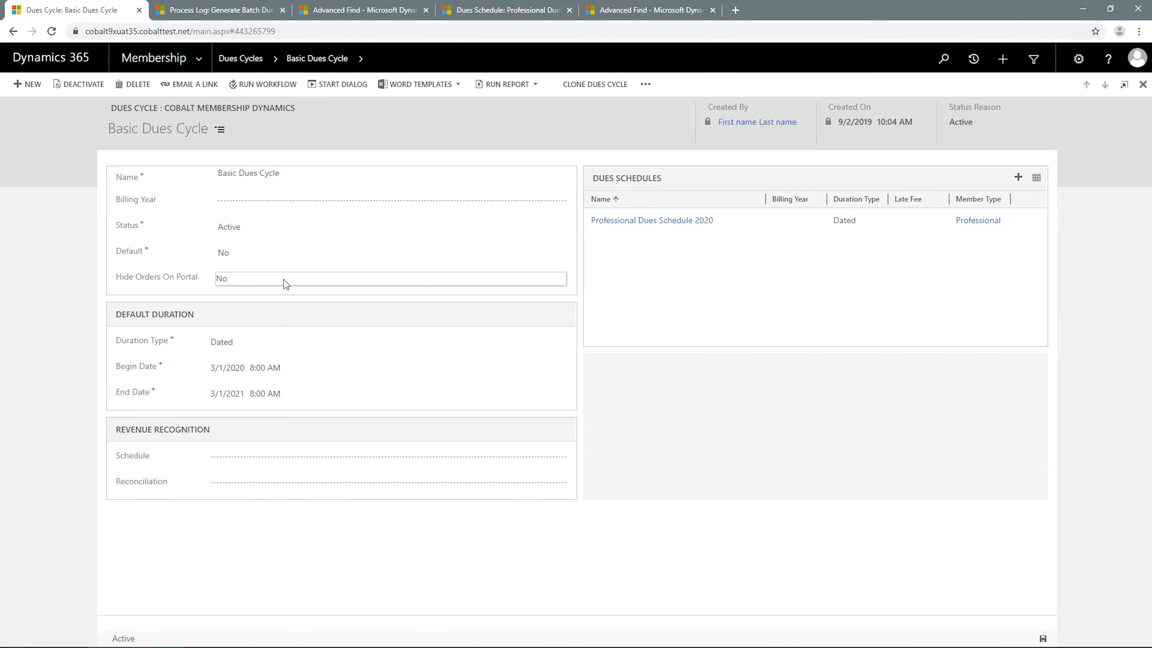
{"action": "left_click", "coordinate": [362, 61]}
{"action": "left_click", "coordinate": [183, 141]}
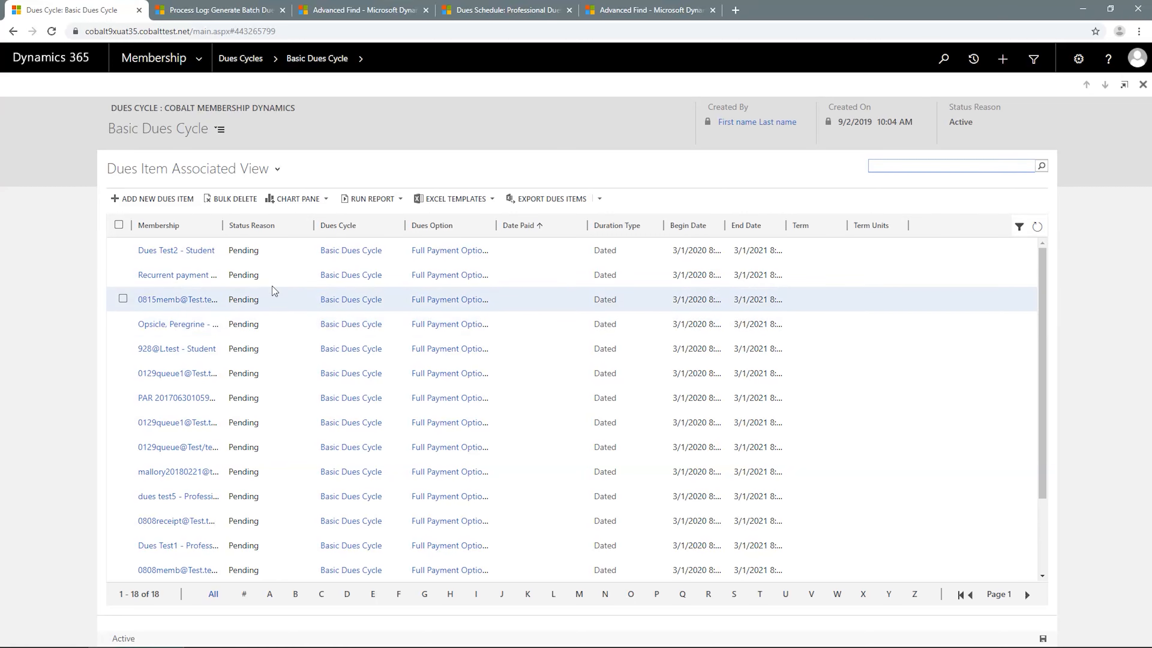
{"action": "scroll", "coordinate": [277, 335], "scroll_direction": "down", "scroll_amount": 3}
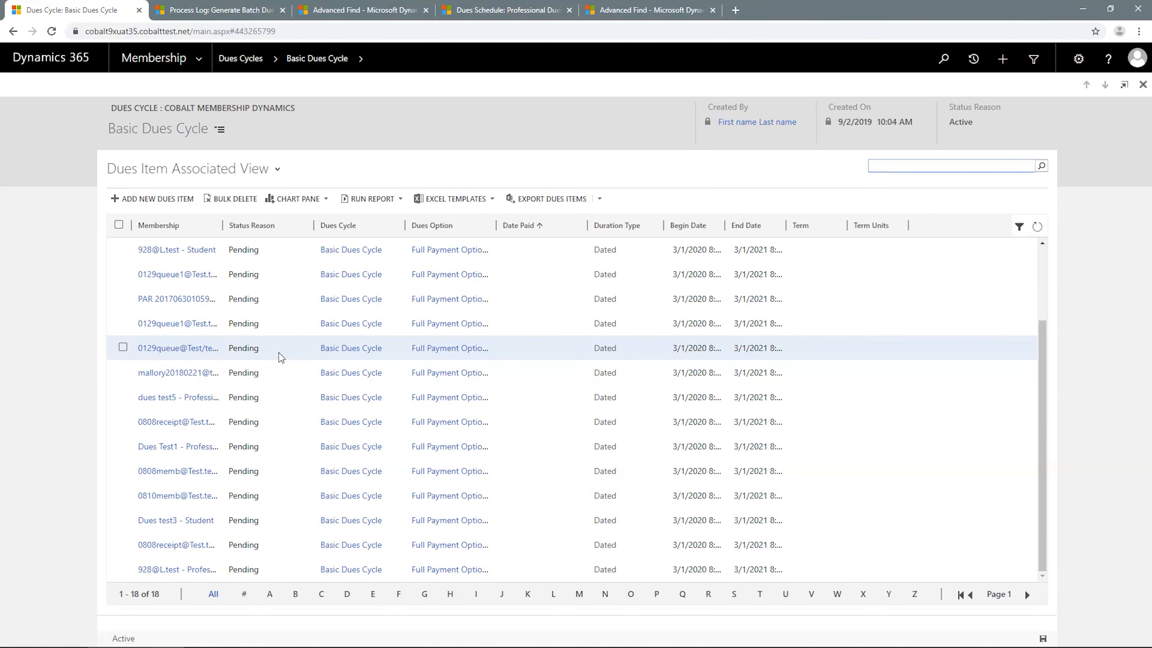